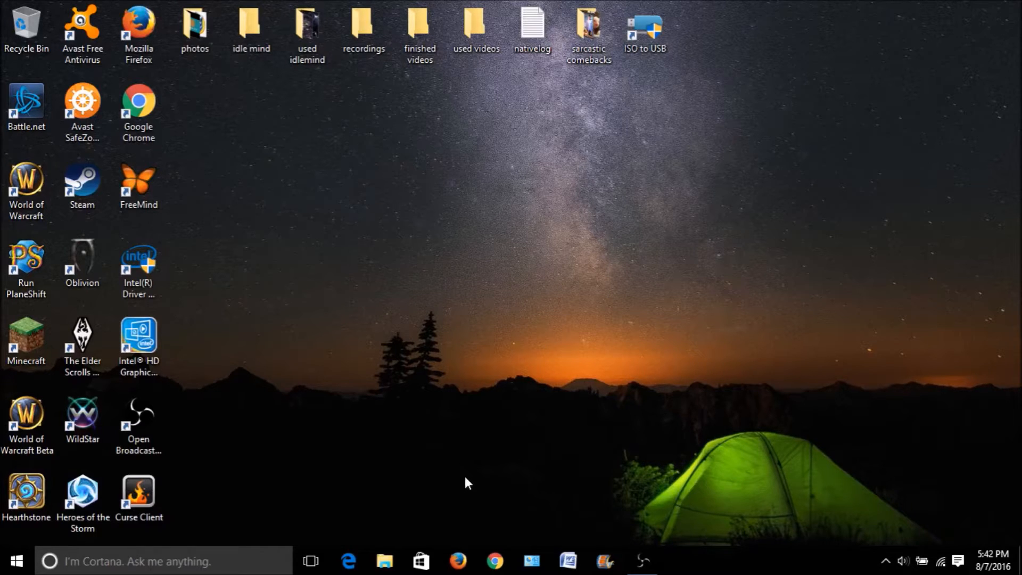
# Step: Switch to Firefox, search Google for distrowatch and open the DistroWatch.com site
pyautogui.click(458, 560)
pyautogui.write('distrito')
pyautogui.press('BackSpace')
pyautogui.press('BackSpace')
pyautogui.press('BackSpace')
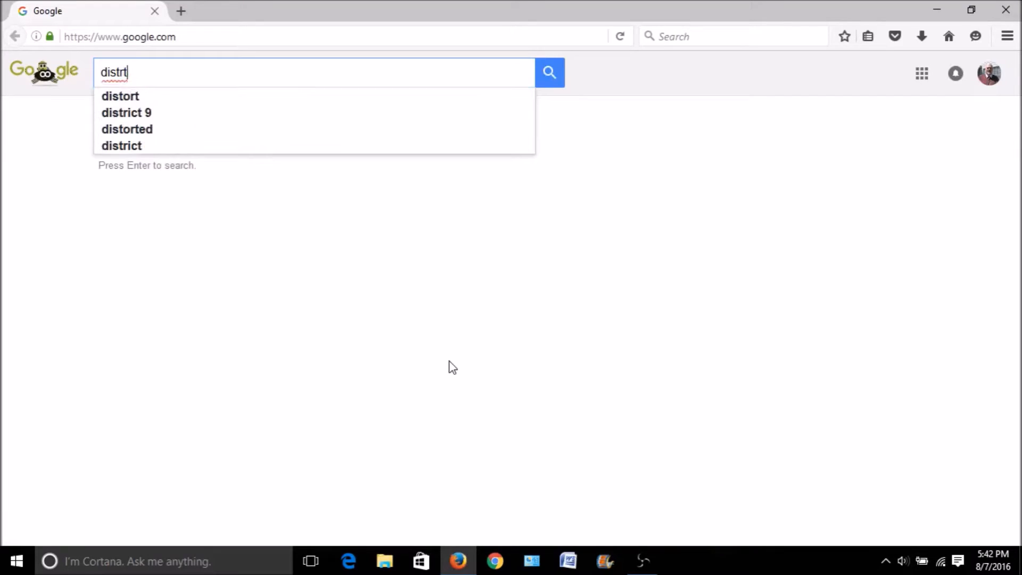
pyautogui.write('owa')
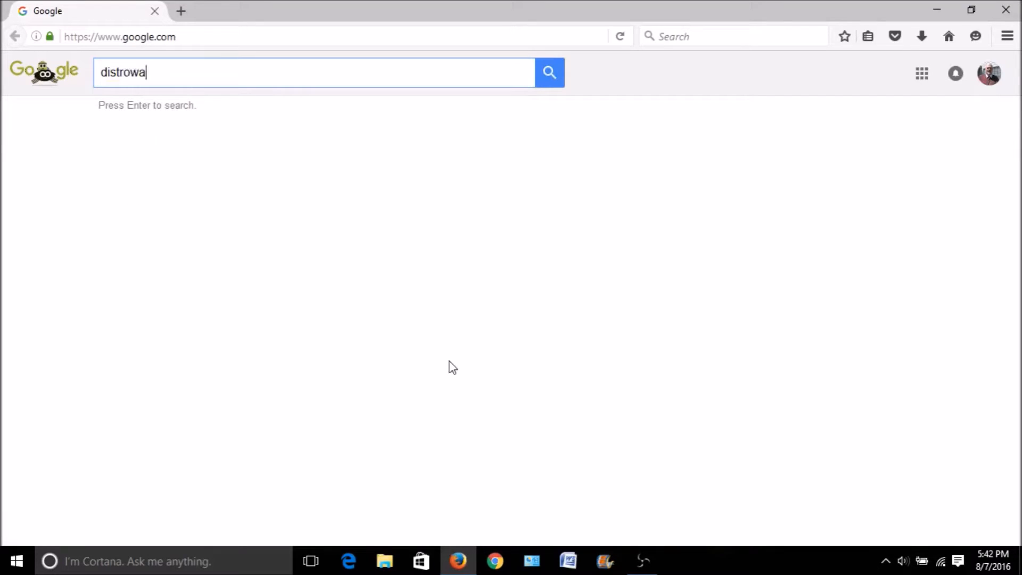
pyautogui.write('tch')
pyautogui.press('Return')
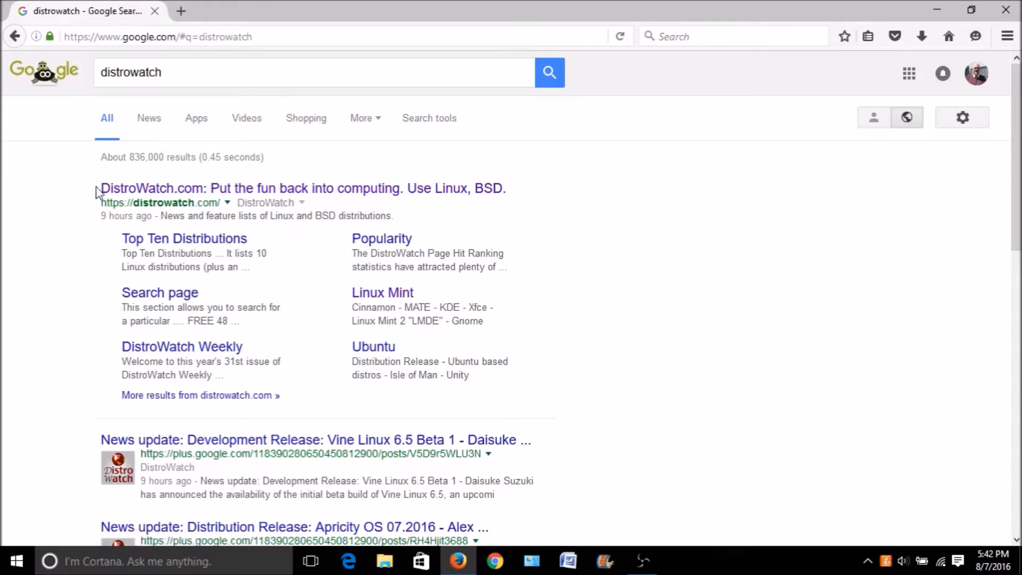
pyautogui.click(111, 192)
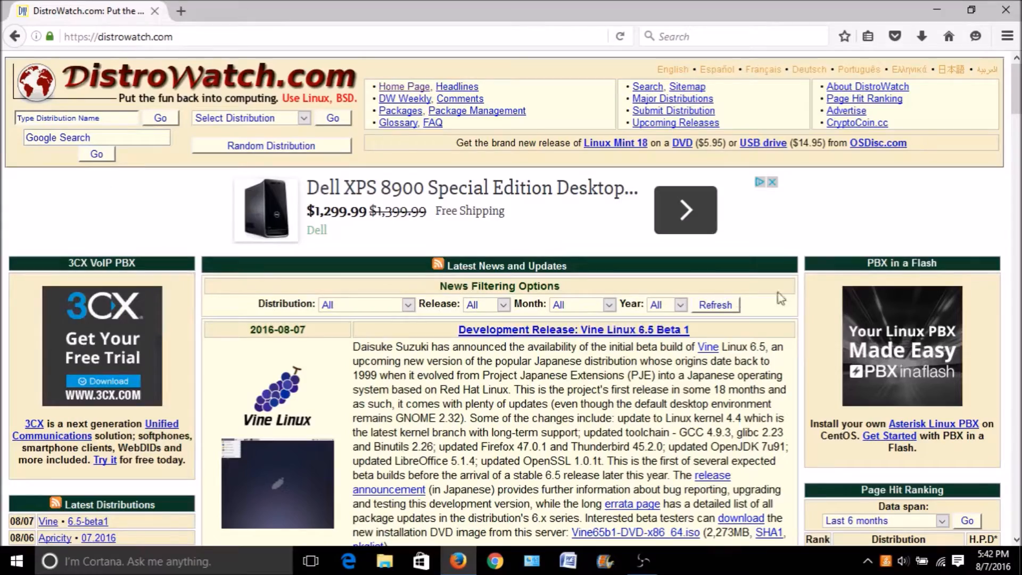
# Step: Look through the Page Hit Ranking of distributions and open the Mint entry
pyautogui.scroll(-1, 893, 245)
pyautogui.scroll(-8, 893, 245)
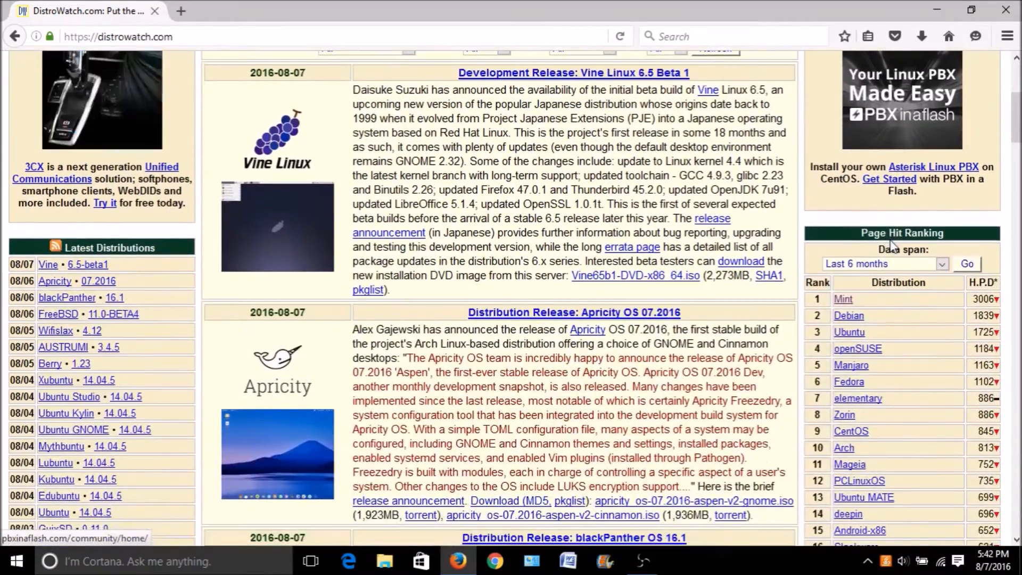
pyautogui.scroll(-15, 944, 286)
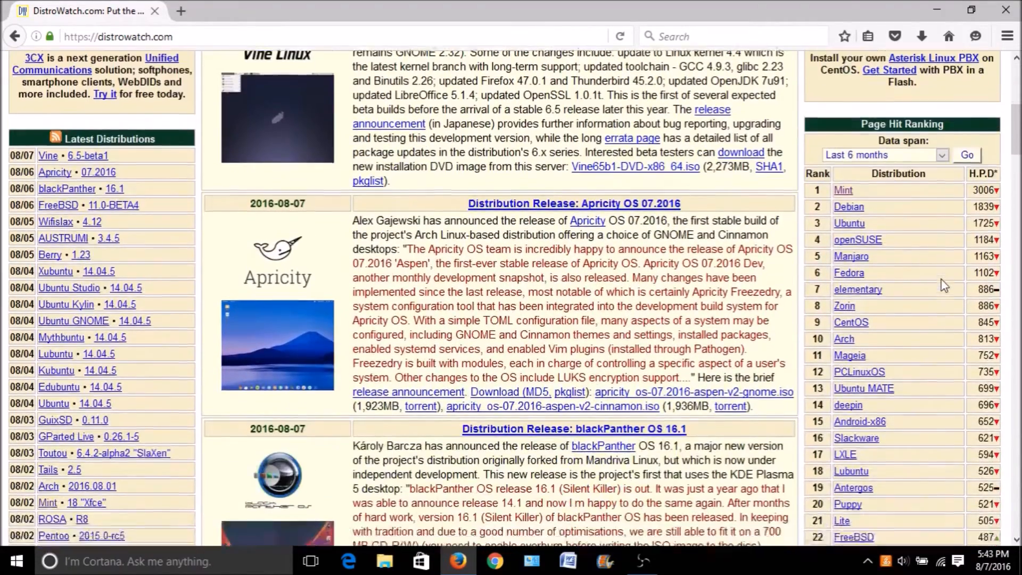
pyautogui.scroll(-17, 944, 286)
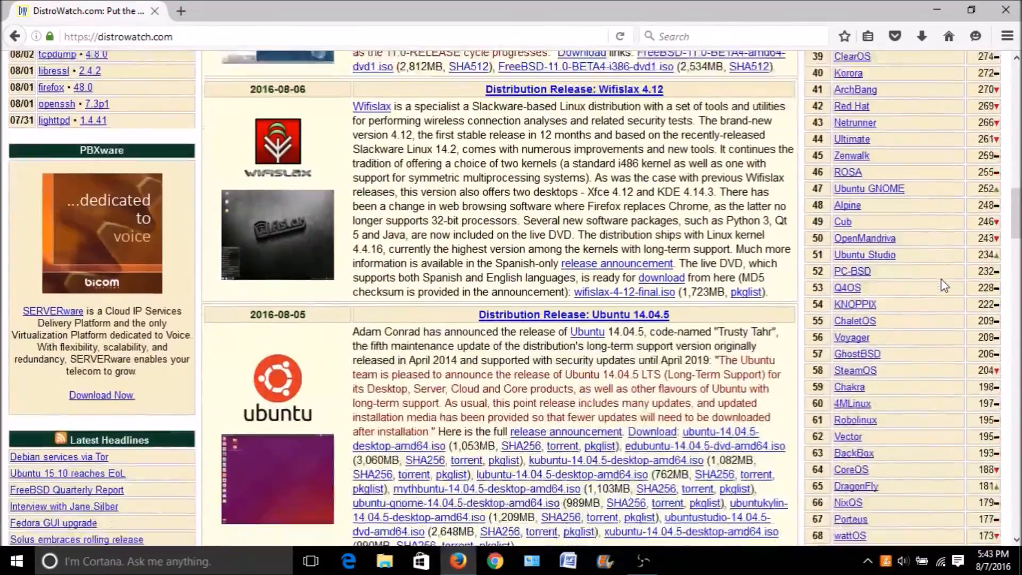
pyautogui.scroll(1, 944, 286)
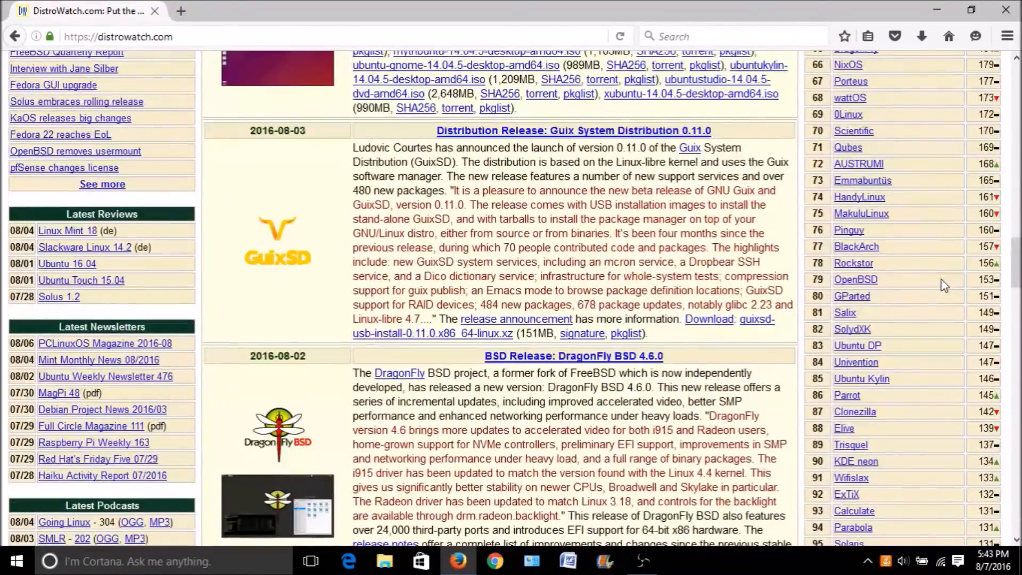
pyautogui.scroll(20, 944, 286)
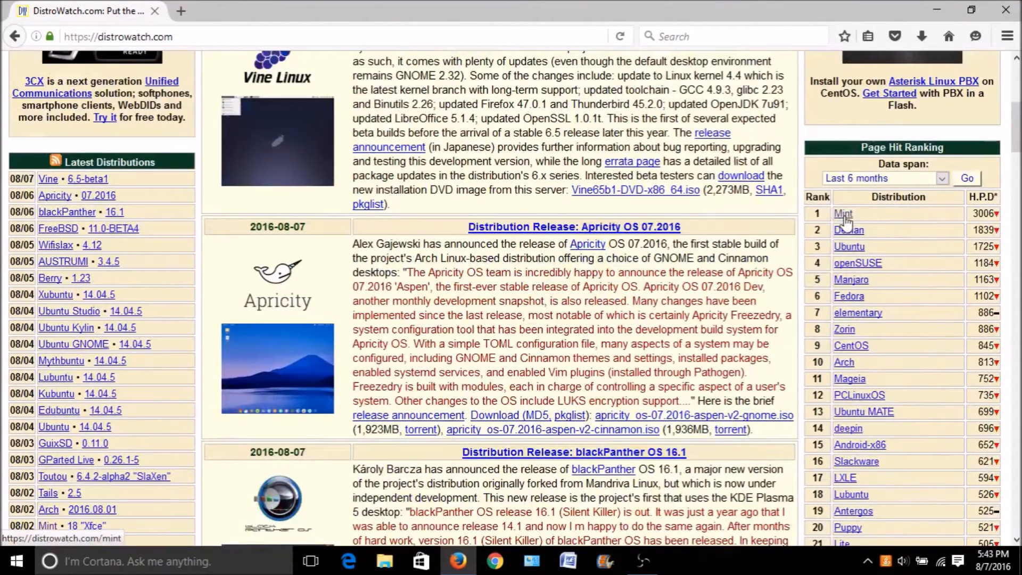
pyautogui.click(845, 215)
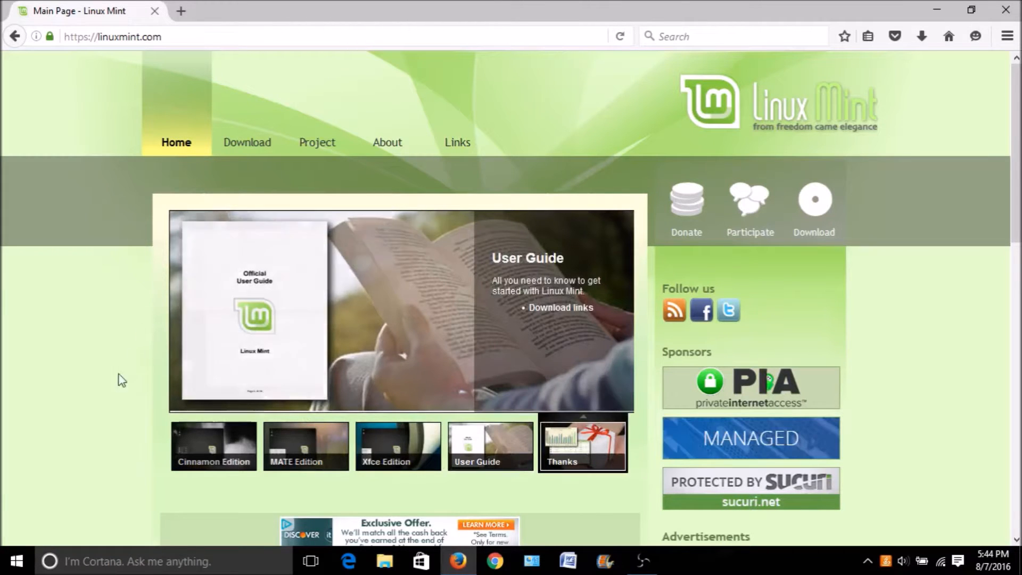
# Step: Browse the featured editions on the Linux Mint homepage and open the Linux Mint 18 MATE Edition release announcement
pyautogui.click(230, 452)
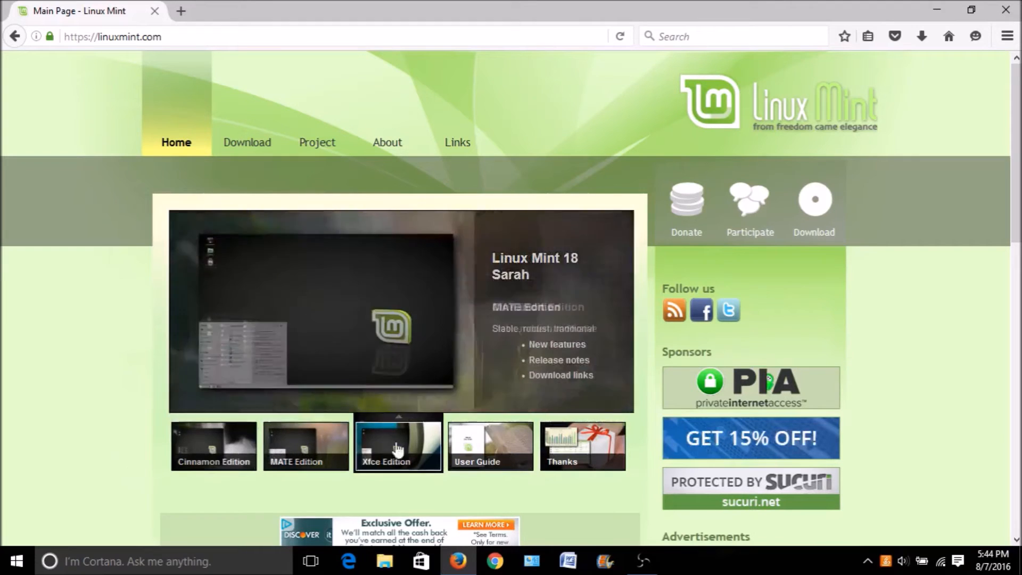
pyautogui.click(327, 459)
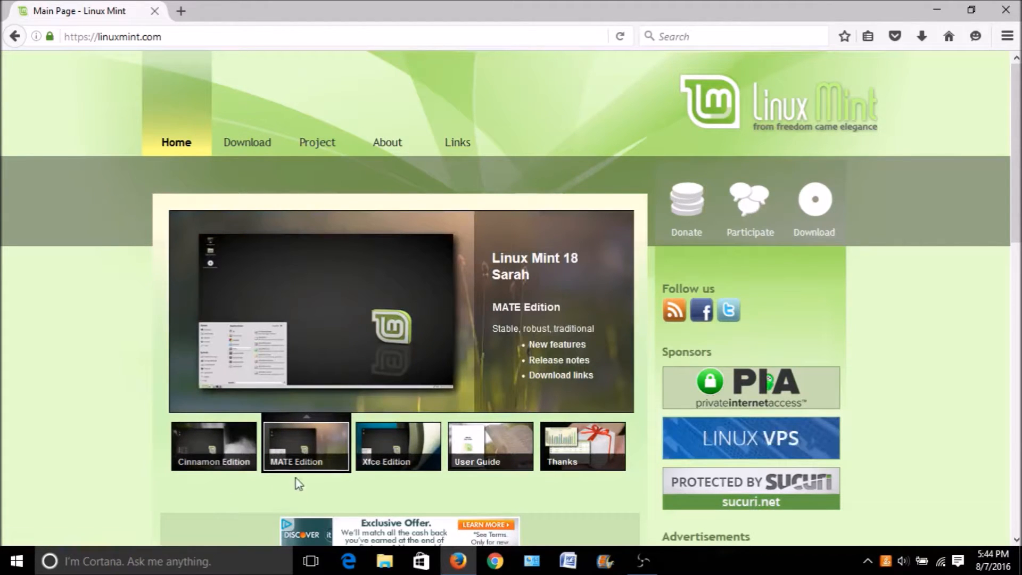
pyautogui.click(296, 452)
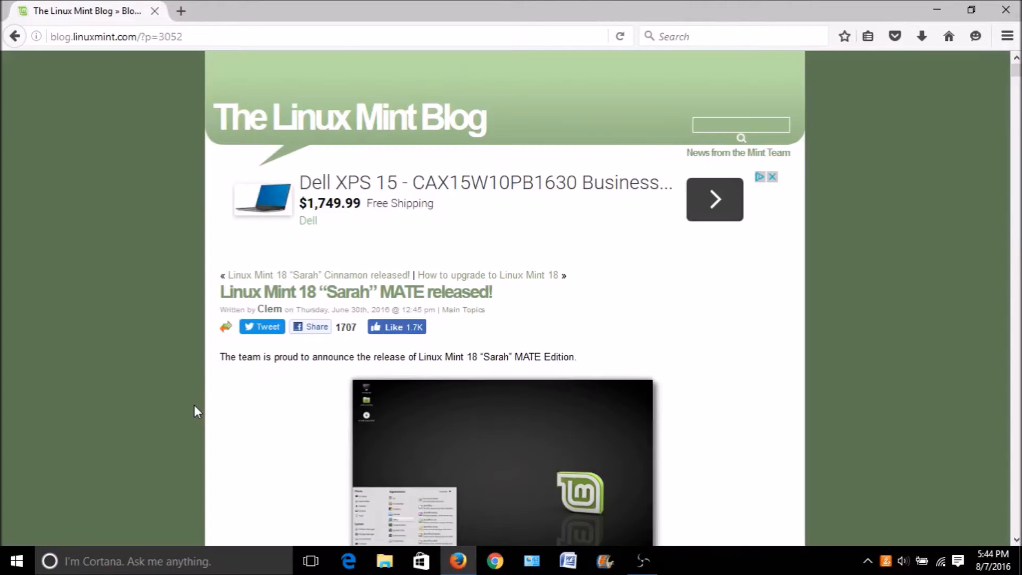
# Step: Download the 64-bit Linux Mint 18 MATE ISO from the James Madison University mirror in the USA, saving it as a file
pyautogui.scroll(-5, 193, 405)
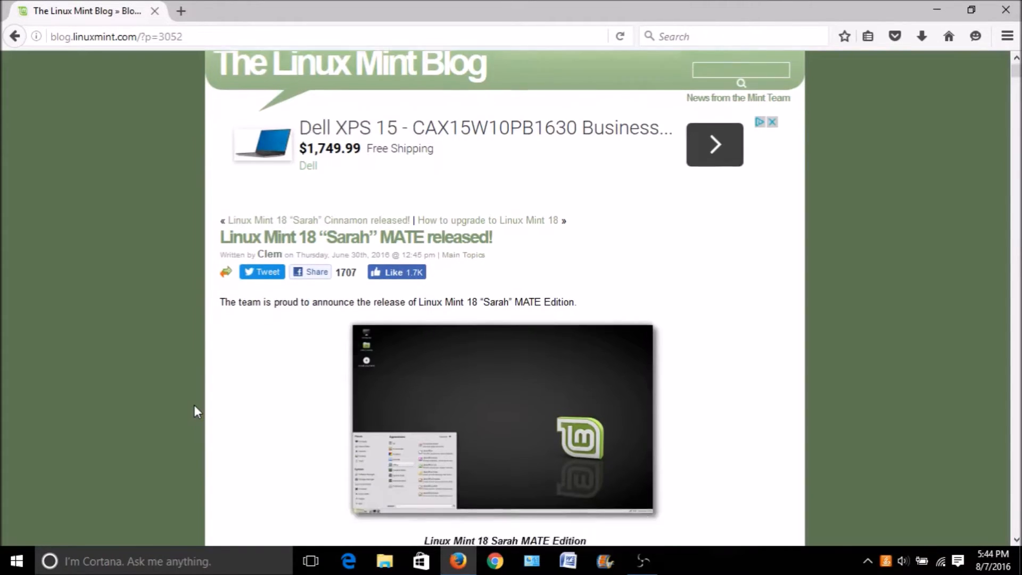
pyautogui.scroll(-5, 176, 411)
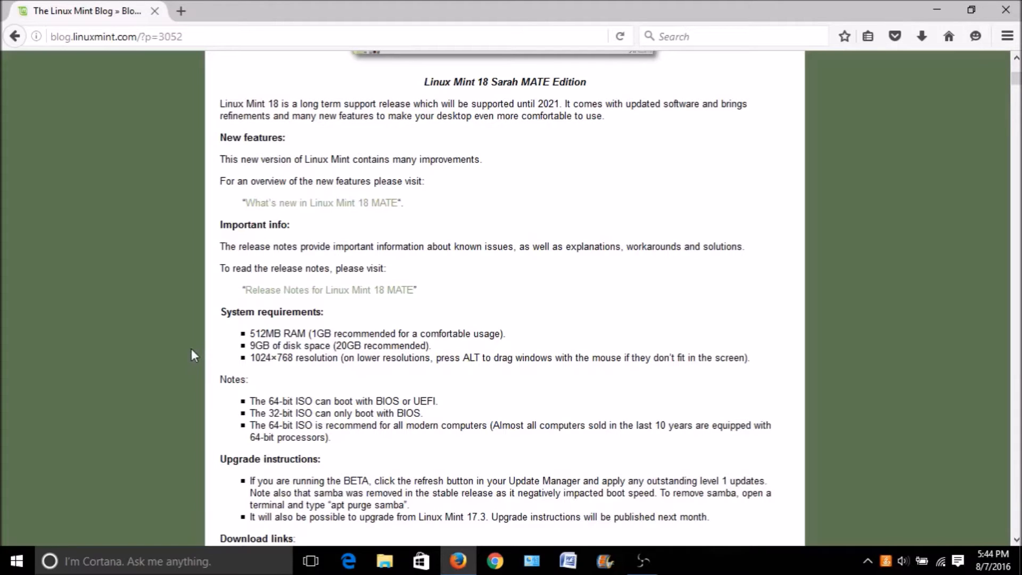
pyautogui.scroll(-5, 192, 351)
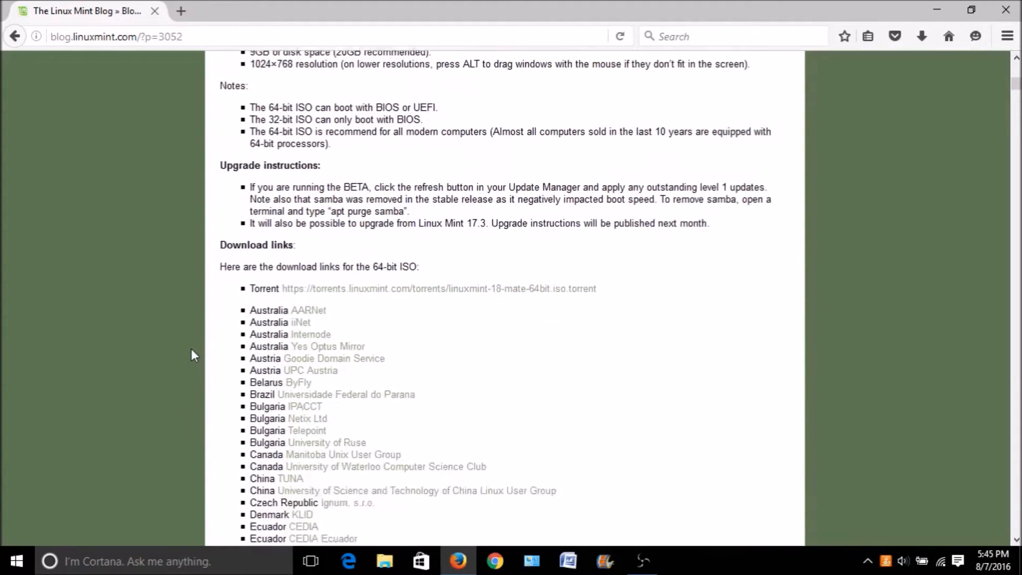
pyautogui.scroll(-1, 191, 348)
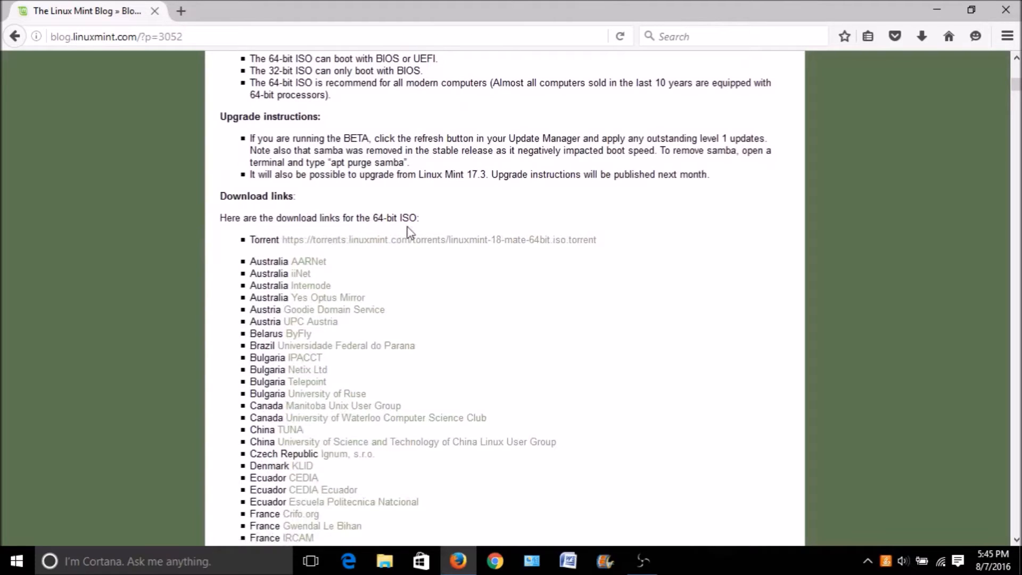
pyautogui.scroll(-2, 211, 327)
pyautogui.scroll(-10, 209, 328)
pyautogui.scroll(-3, 209, 328)
pyautogui.scroll(1, 209, 328)
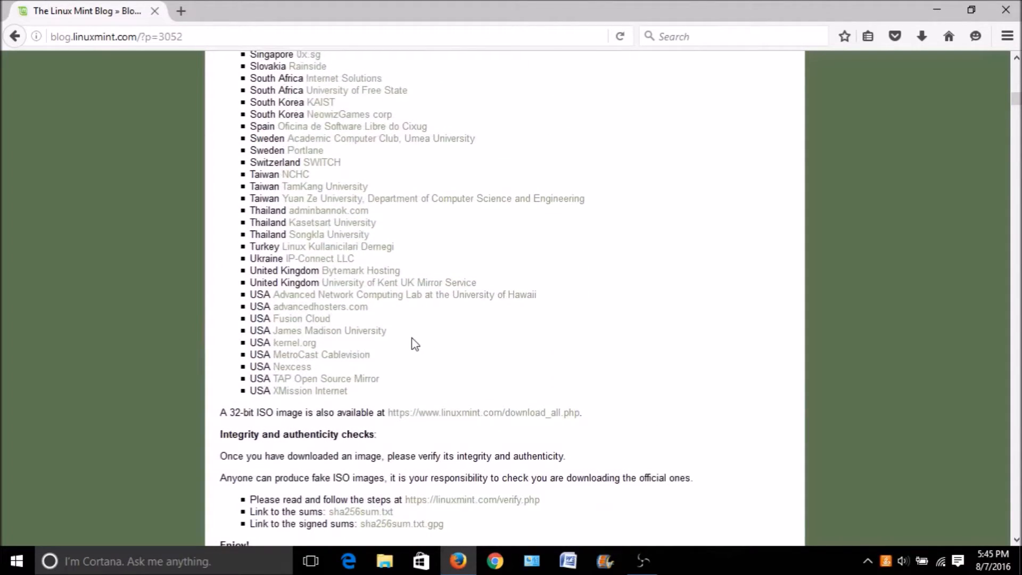
pyautogui.click(371, 334)
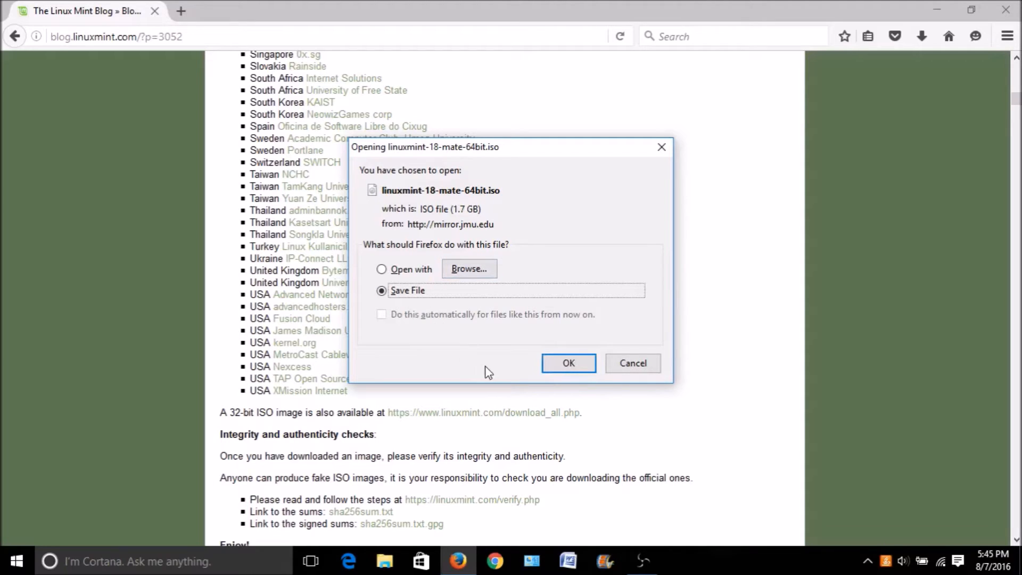
pyautogui.click(567, 365)
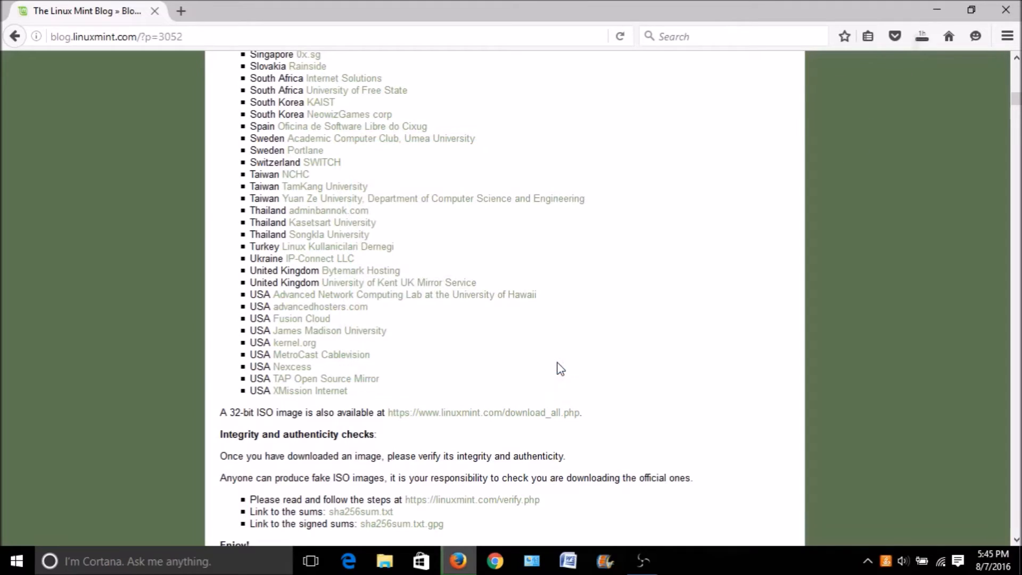
# Step: Cancel the running download of linuxmint-18-mate-64bit(1).iso and close the list of downloads
pyautogui.click(915, 39)
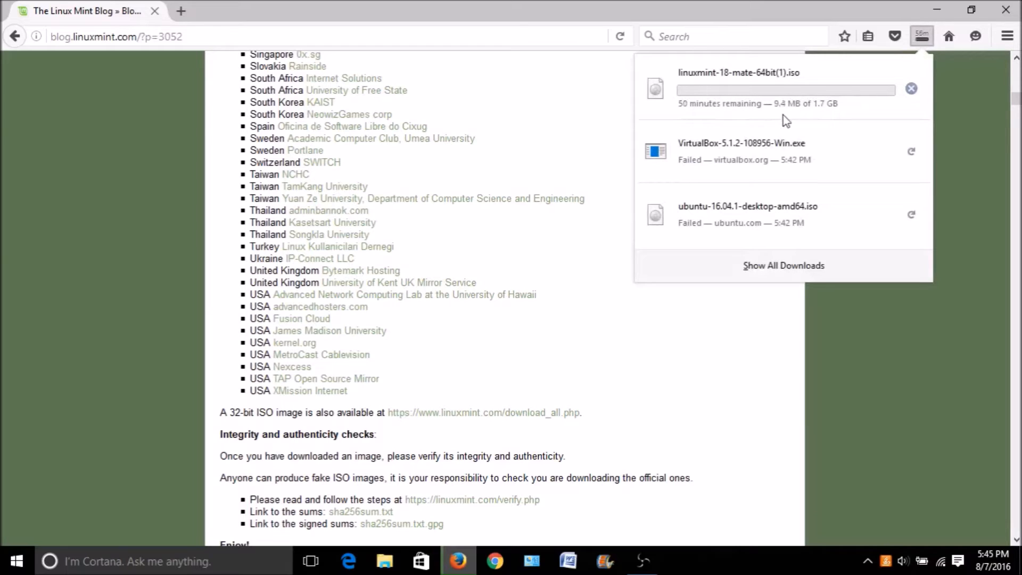
pyautogui.click(911, 89)
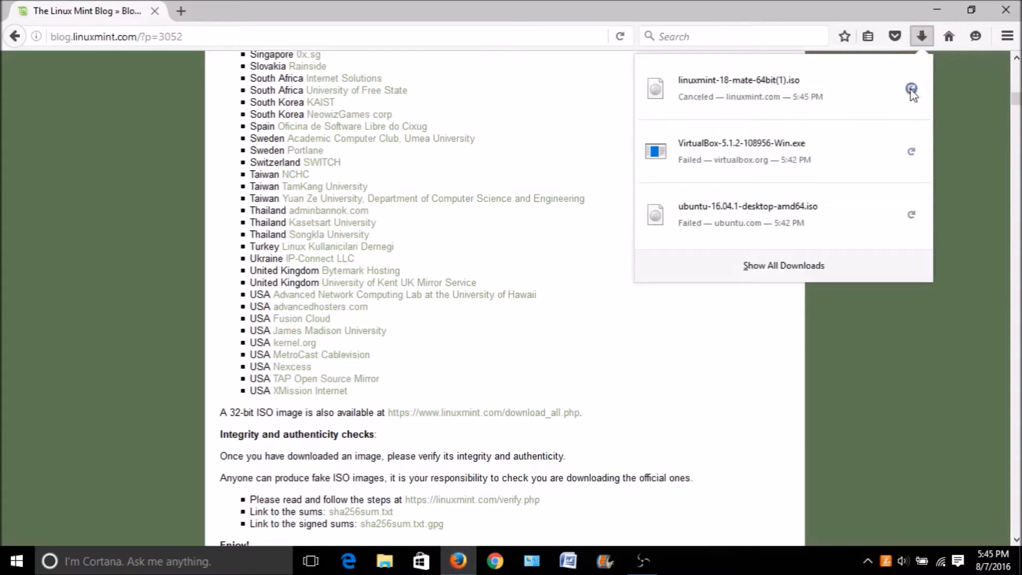
pyautogui.click(815, 361)
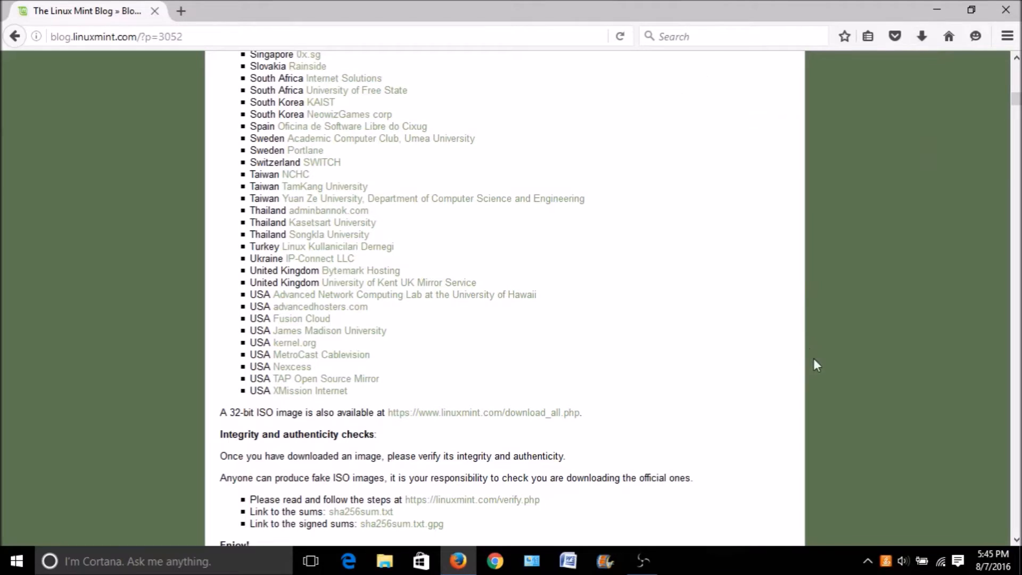
# Step: Return to the Google homepage, search for rufus and open the official Rufus site at rufus.akeo.ie
pyautogui.click(944, 41)
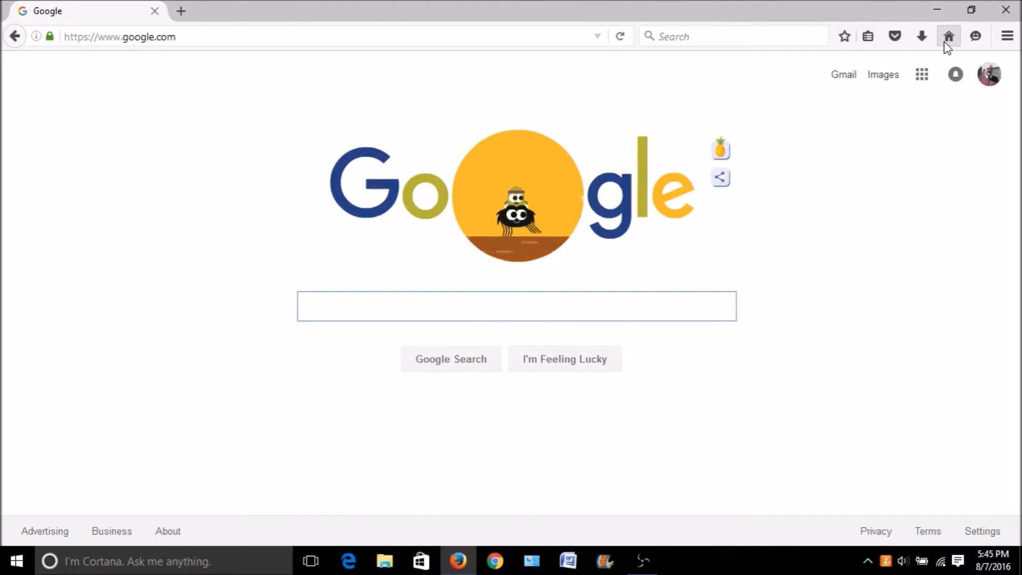
pyautogui.write('rufus')
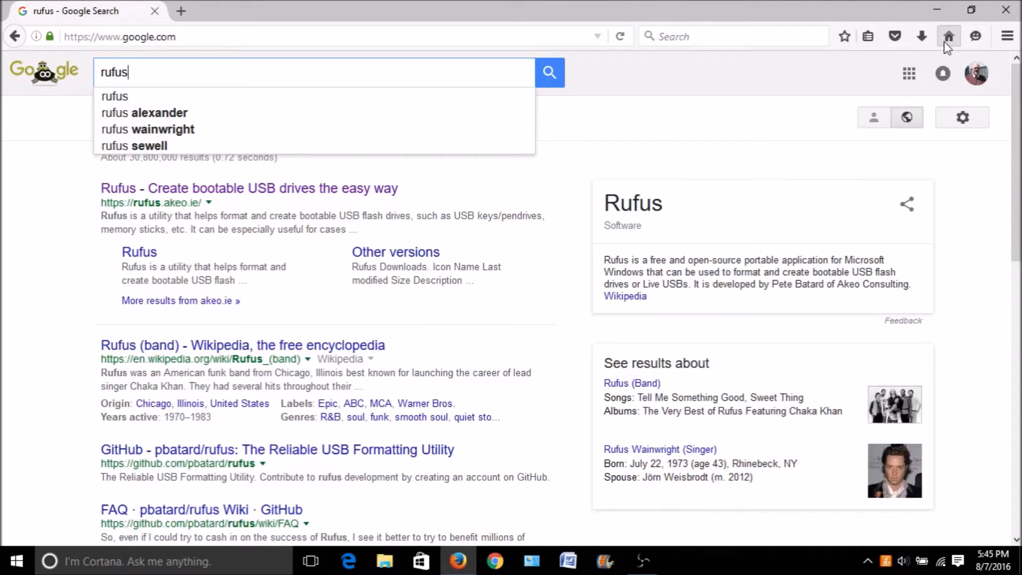
pyautogui.press('Return')
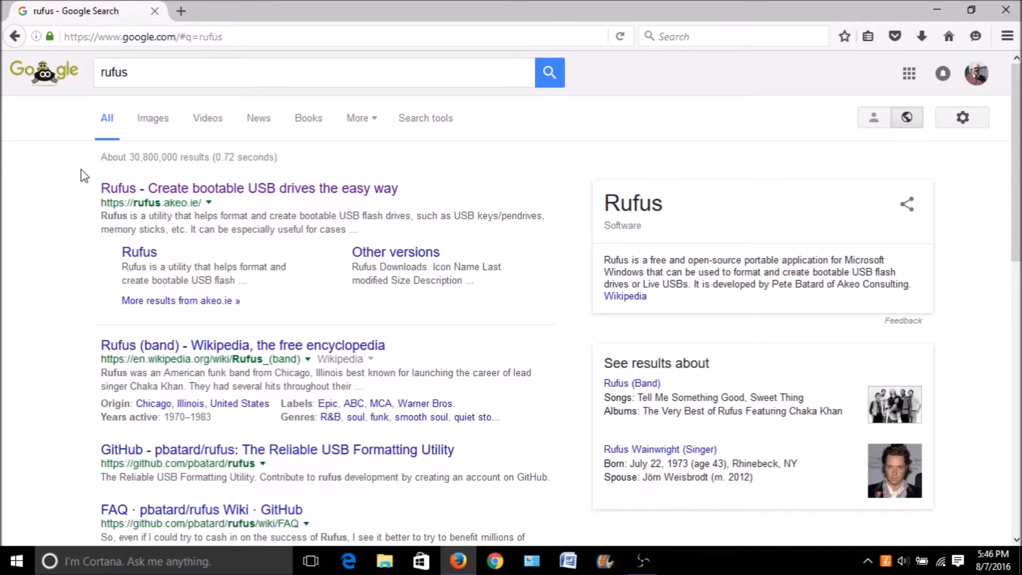
pyautogui.click(193, 189)
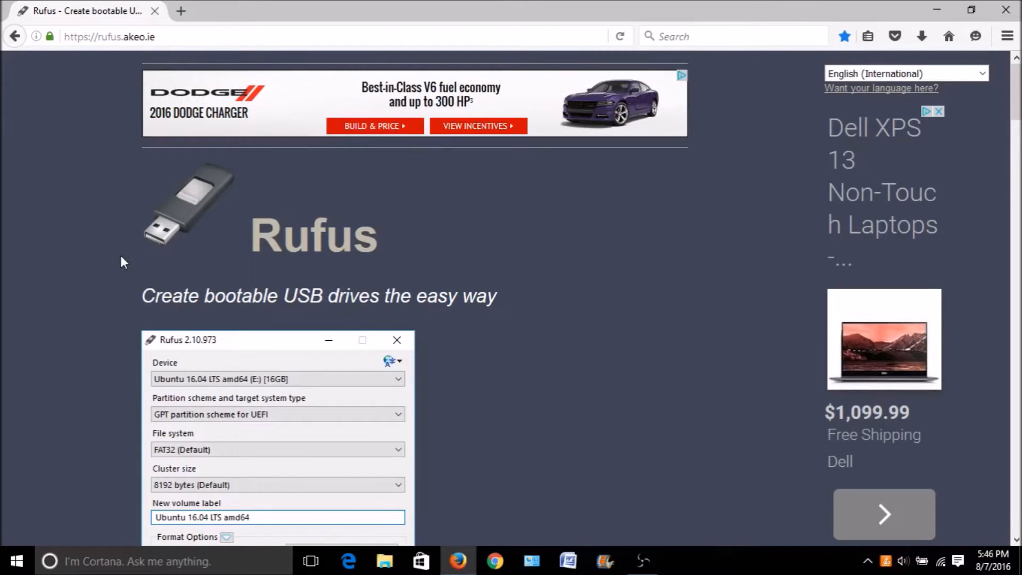
# Step: Download and save the Rufus 2.10 executable, and launch it from its download folder
pyautogui.scroll(-6, 121, 257)
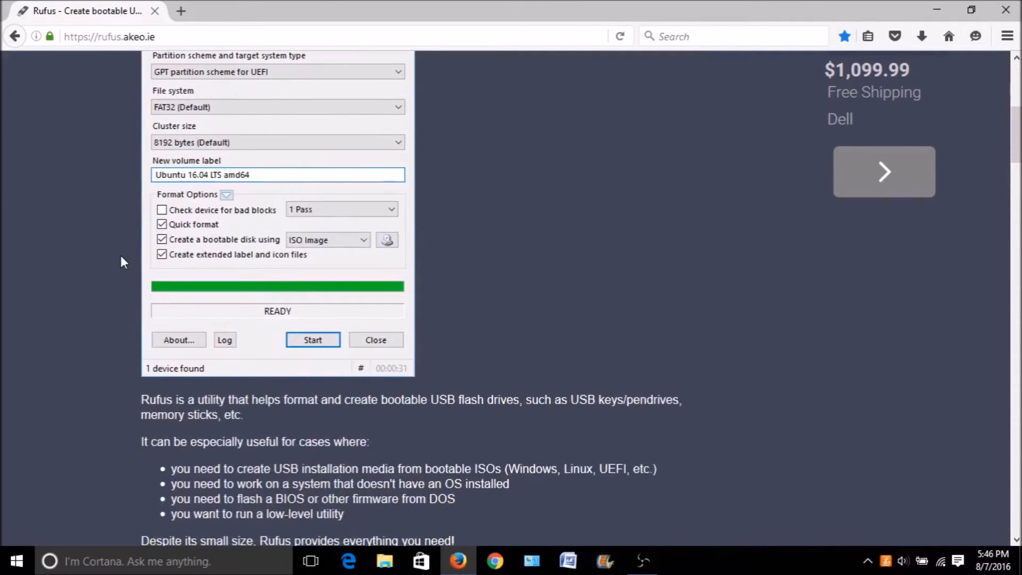
pyautogui.scroll(2, 121, 254)
pyautogui.scroll(-4, 120, 255)
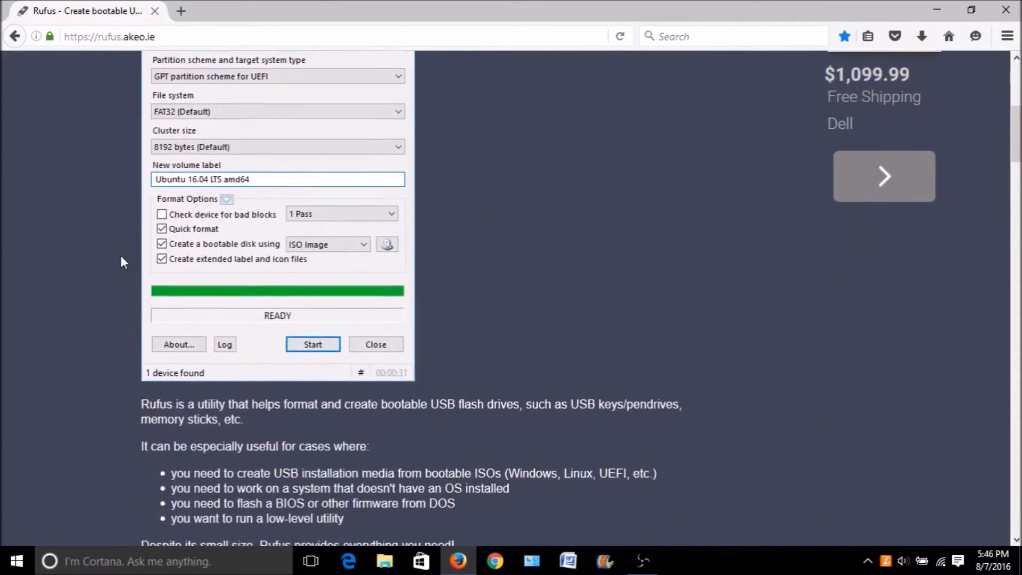
pyautogui.scroll(-5, 121, 256)
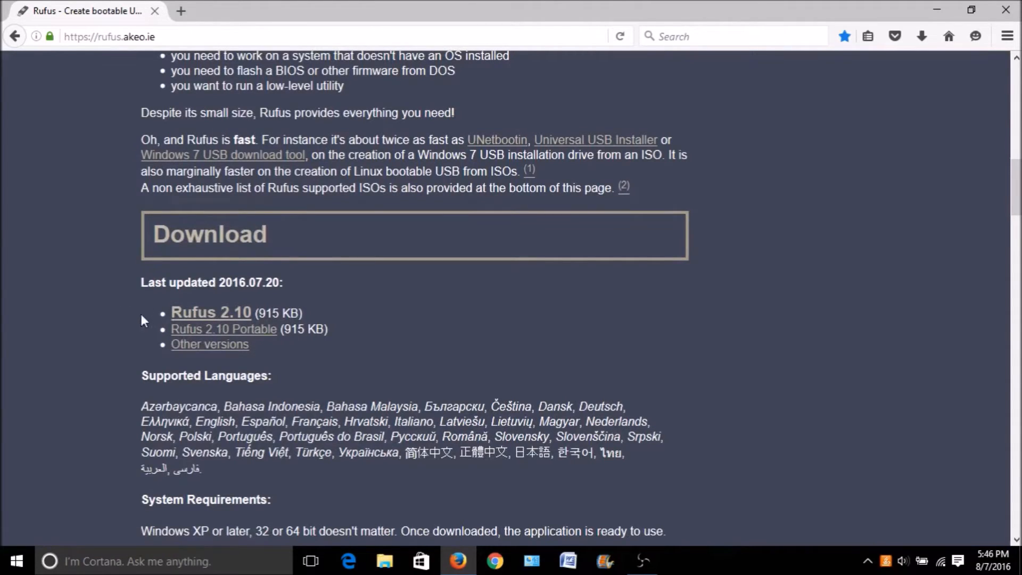
pyautogui.click(185, 318)
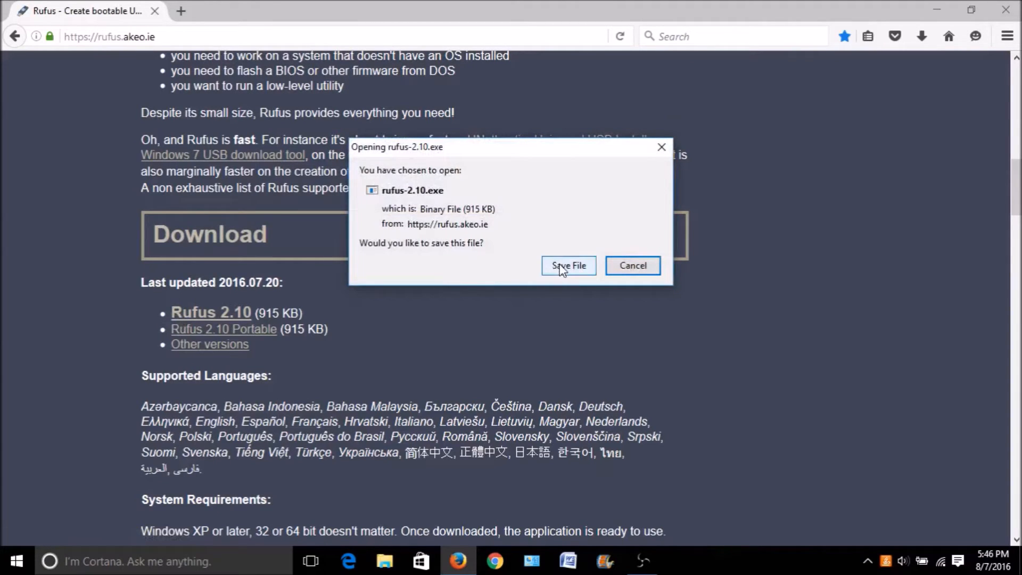
pyautogui.click(563, 266)
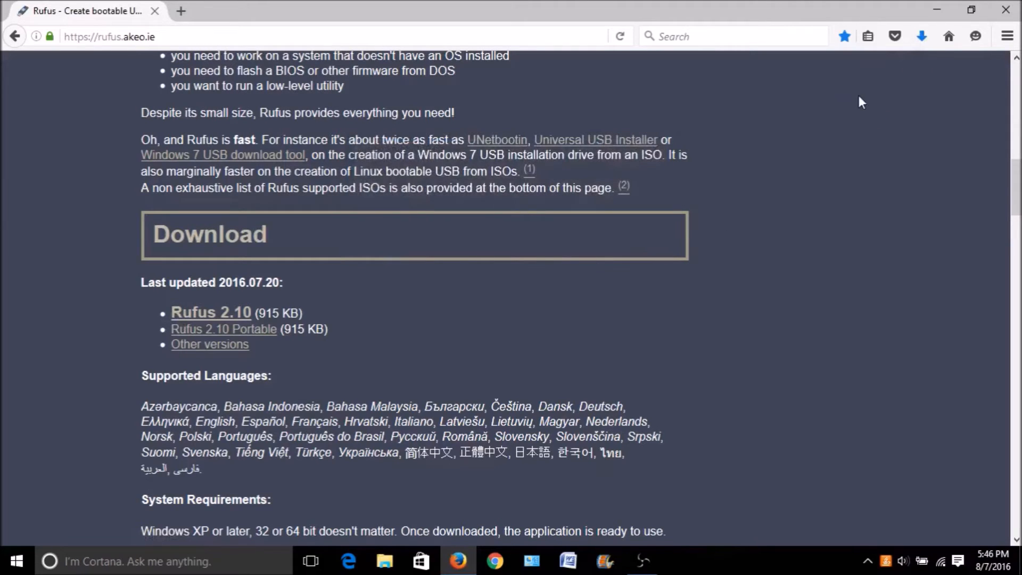
pyautogui.click(921, 37)
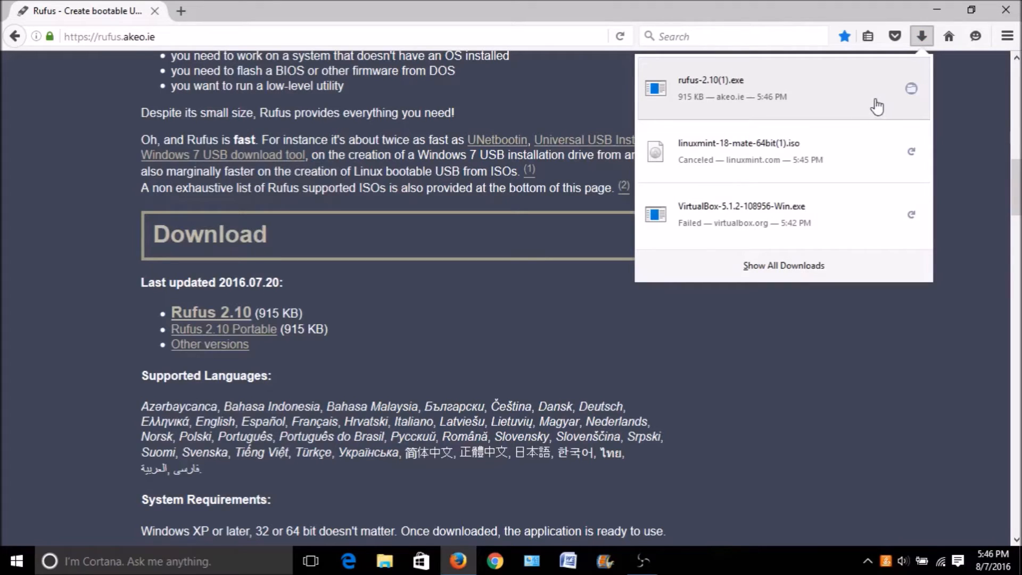
pyautogui.click(911, 89)
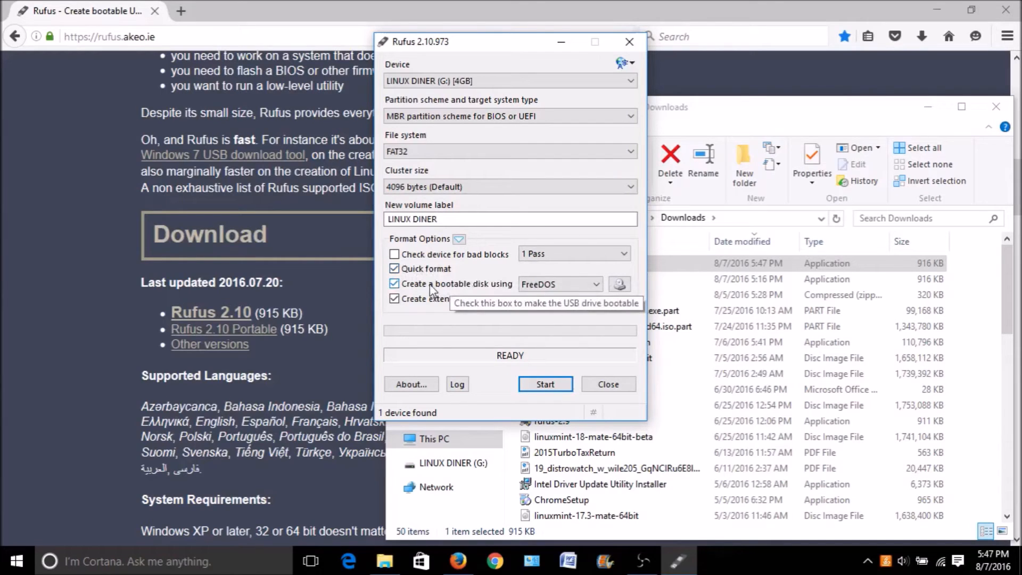
# Step: Set the bootable disk type to ISO Image and load the linuxmint-18-mate-64bit image from the Downloads folder
pyautogui.click(595, 284)
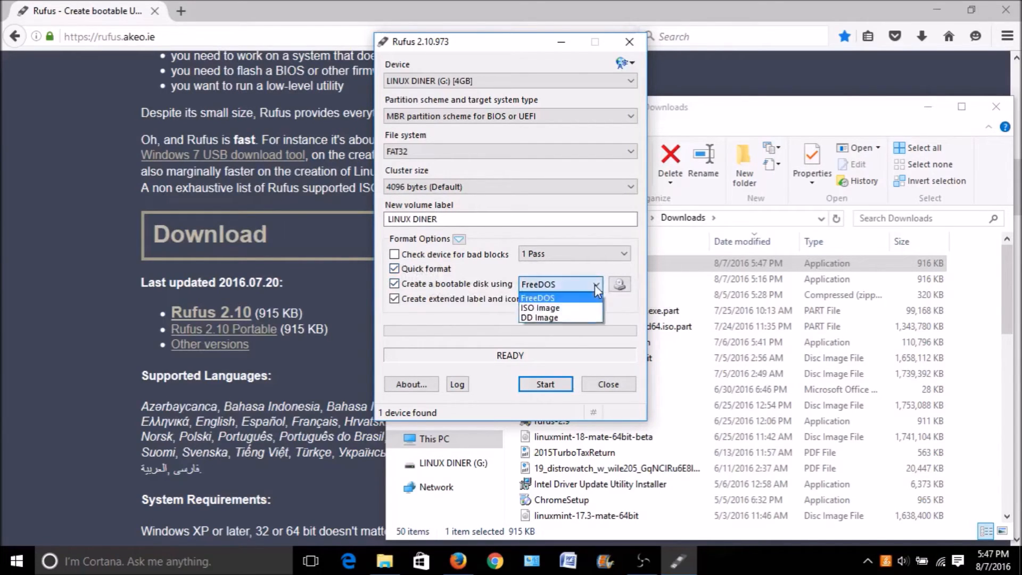
pyautogui.click(567, 309)
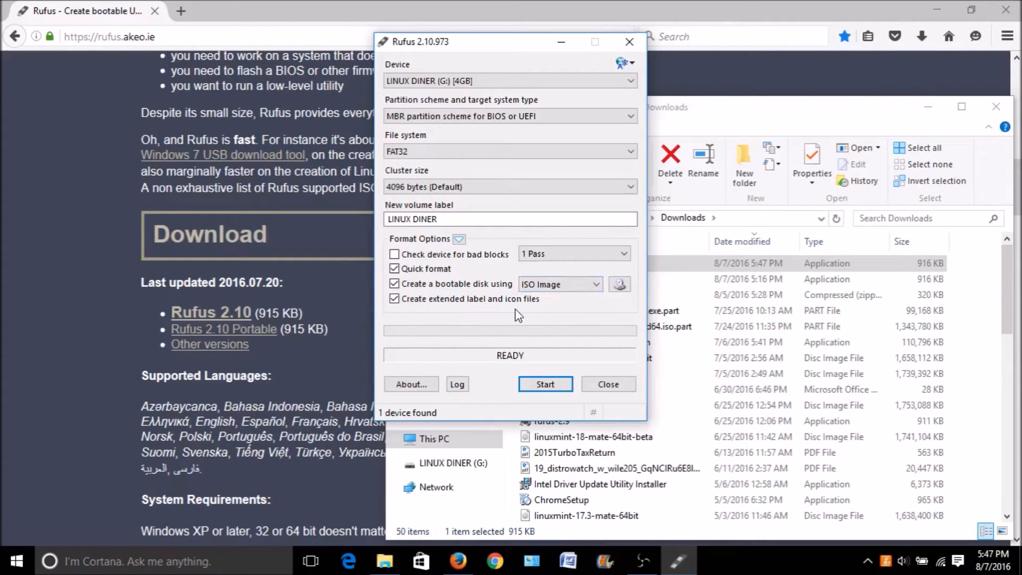
pyautogui.click(619, 286)
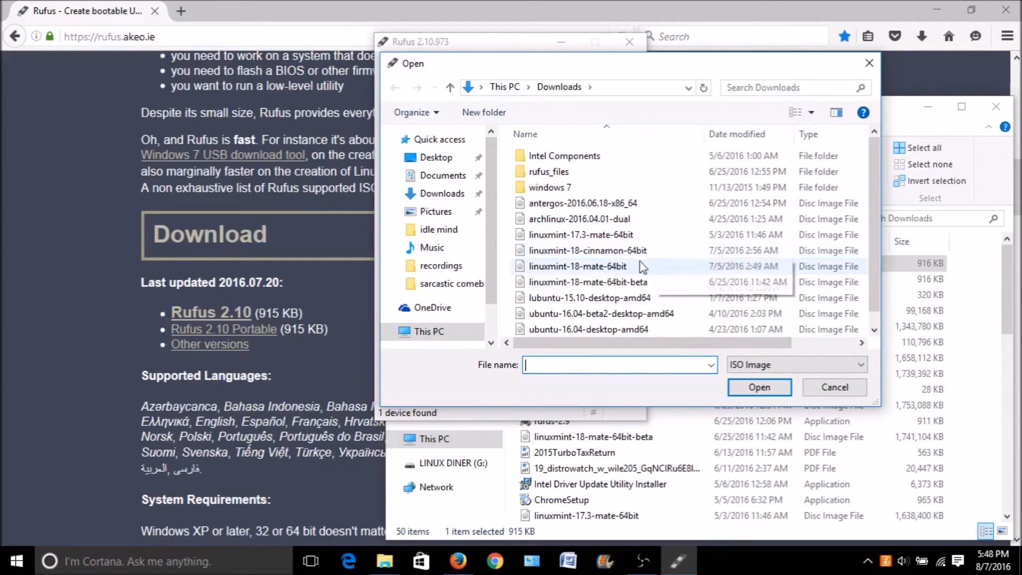
pyautogui.doubleClick(586, 268)
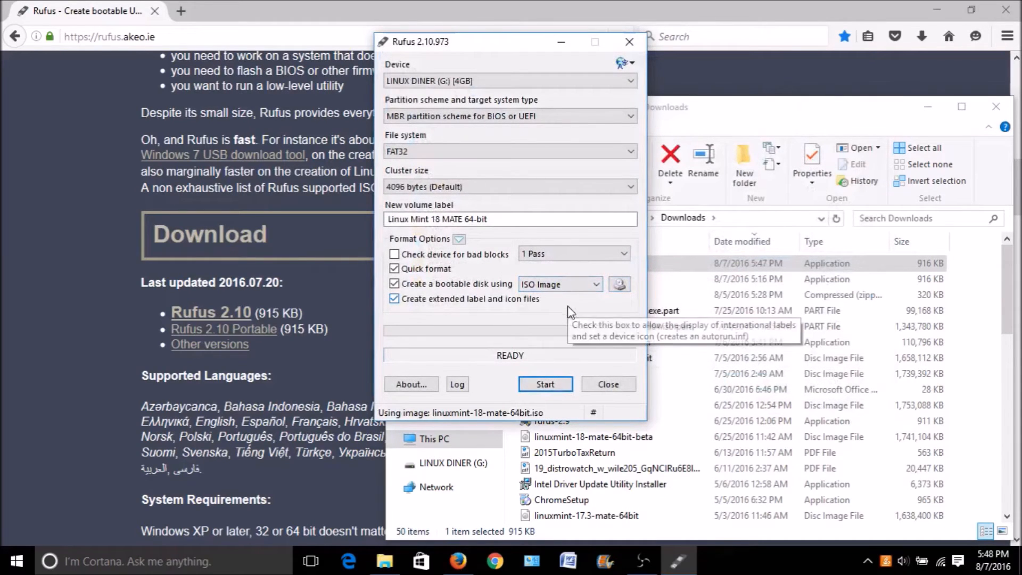
# Step: Start writing the image to the 4GB G: drive in the recommended ISO Image mode, accepting that its data is destroyed
pyautogui.click(545, 385)
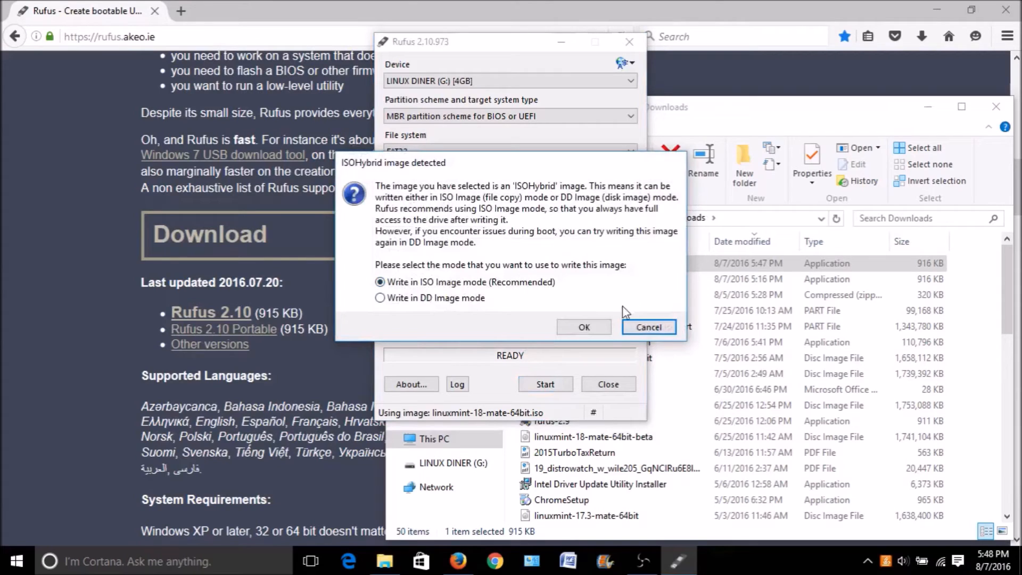
pyautogui.click(584, 326)
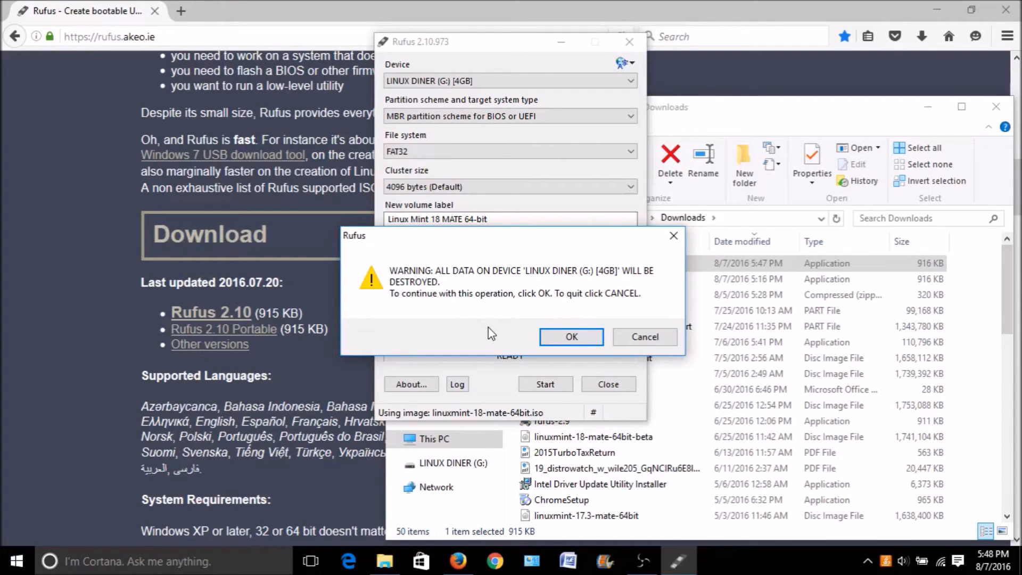
pyautogui.click(557, 337)
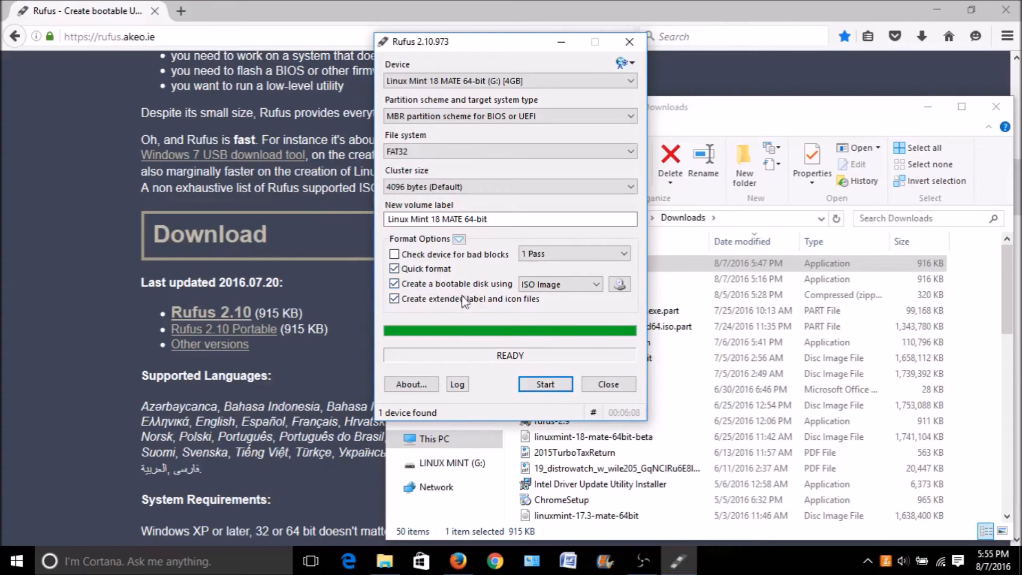
# Step: Close Rufus, the Downloads folder window and the web browser to return to the desktop
pyautogui.click(608, 386)
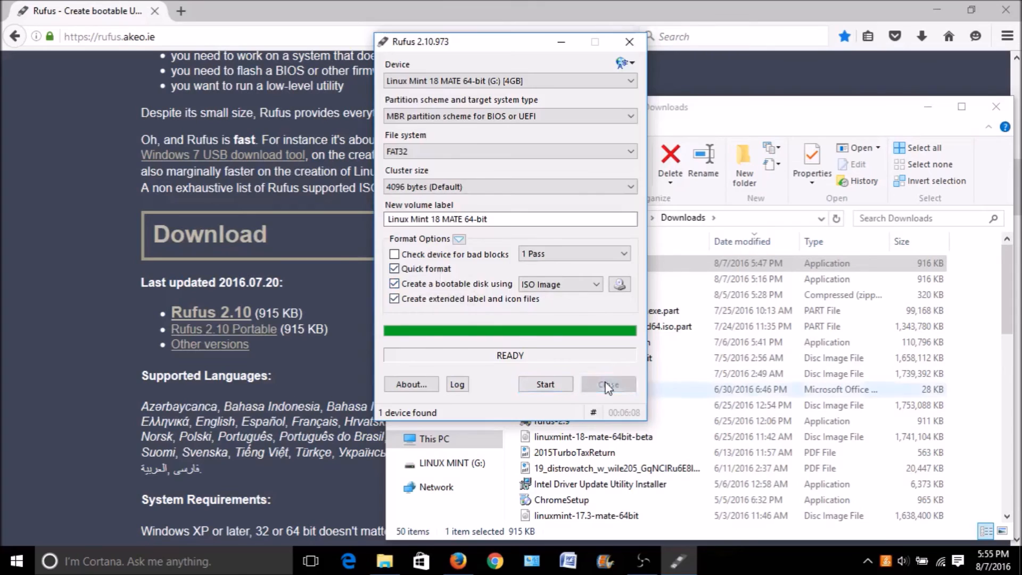
pyautogui.click(996, 108)
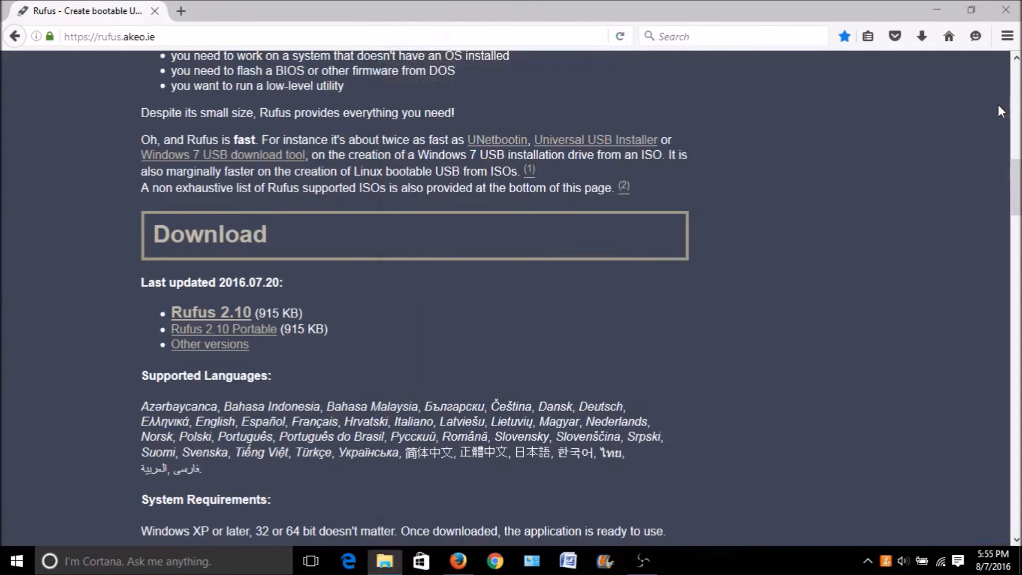
pyautogui.scroll(-2, 826, 233)
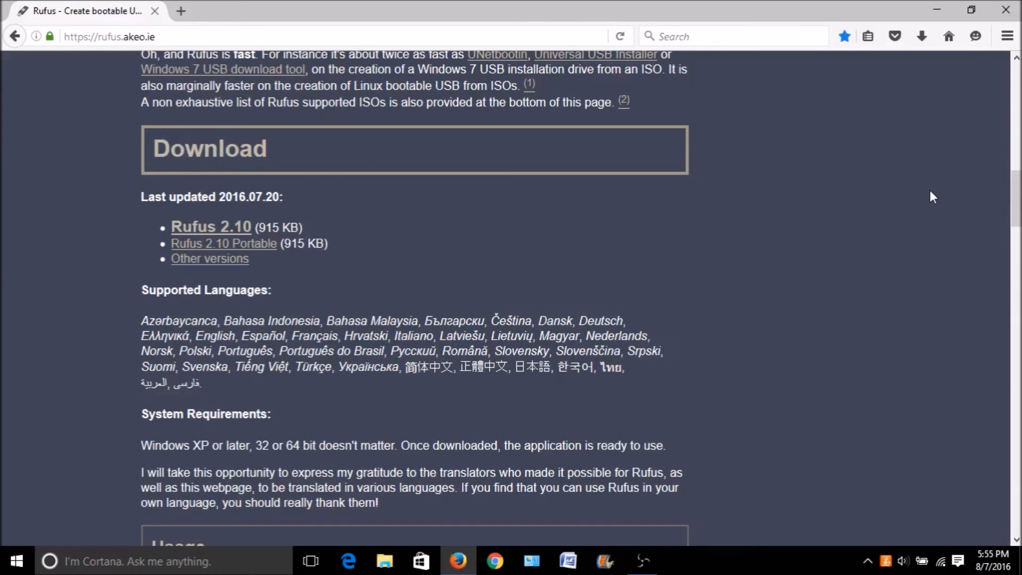
pyautogui.click(1006, 10)
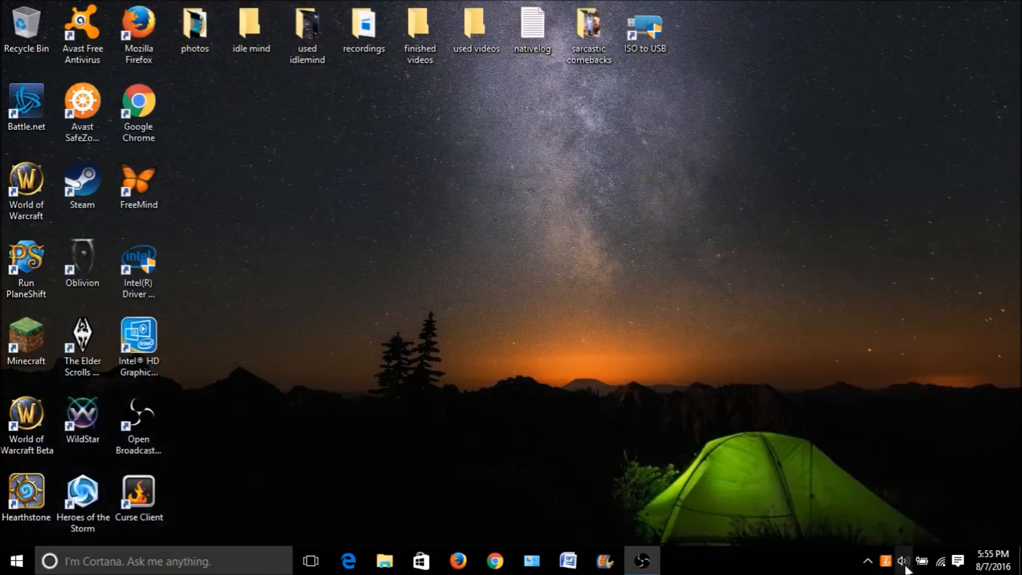
# Step: Safely eject the Cruzer Glide USB drive from Windows and dismiss the hidden notification icons
pyautogui.click(867, 565)
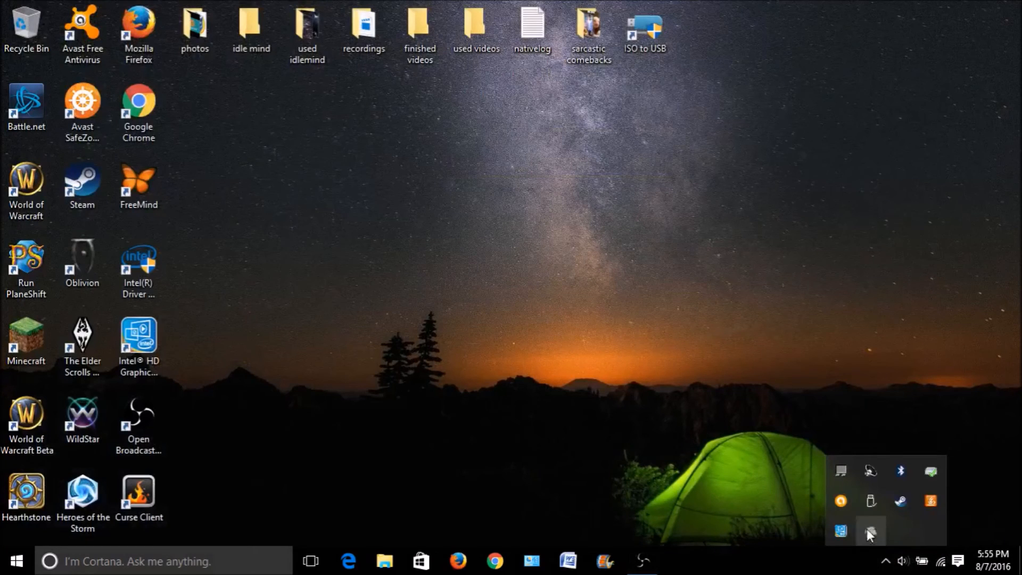
pyautogui.click(871, 500)
pyautogui.click(883, 474)
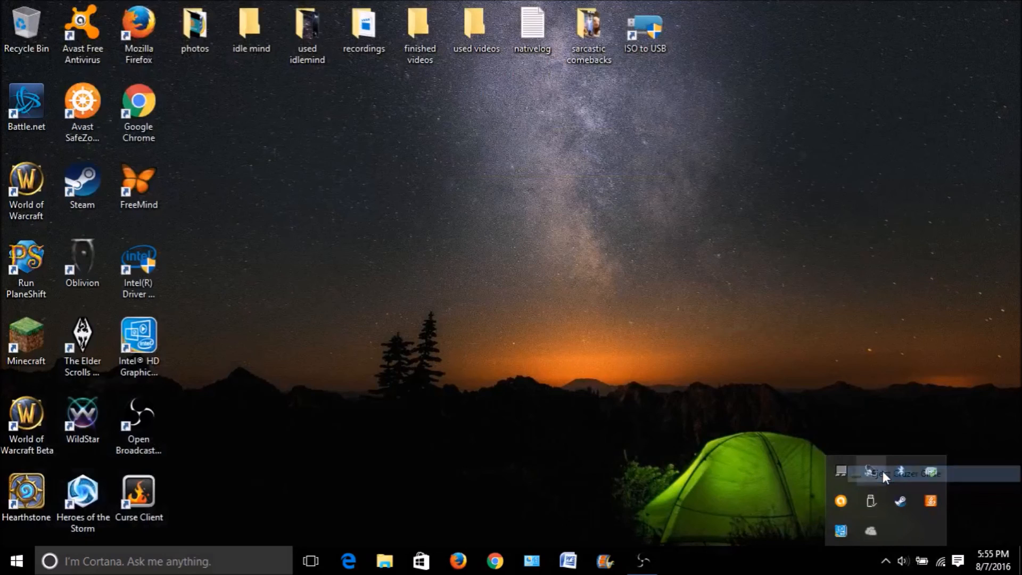
pyautogui.click(784, 417)
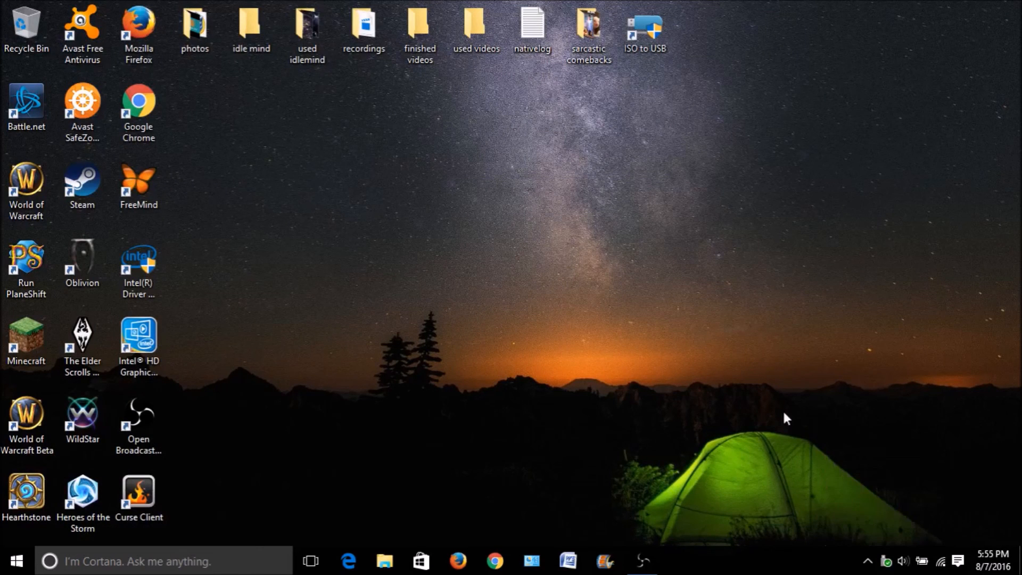